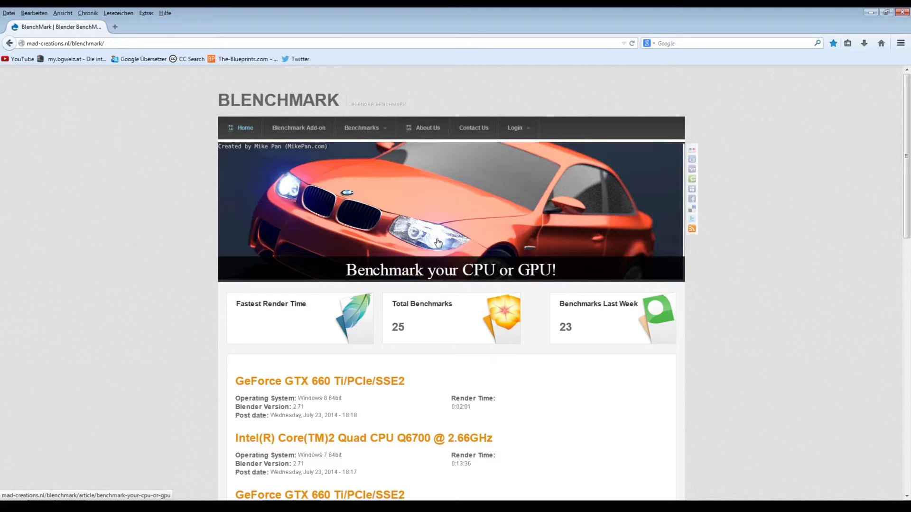
Scroll through the BlenchMark homepage and select the site's web address.
{"action": "scroll", "coordinate": [433, 252], "scroll_direction": "down", "scroll_amount": 3}
{"action": "scroll", "coordinate": [432, 252], "scroll_direction": "up", "scroll_amount": 3}
{"action": "left_click", "coordinate": [155, 43]}
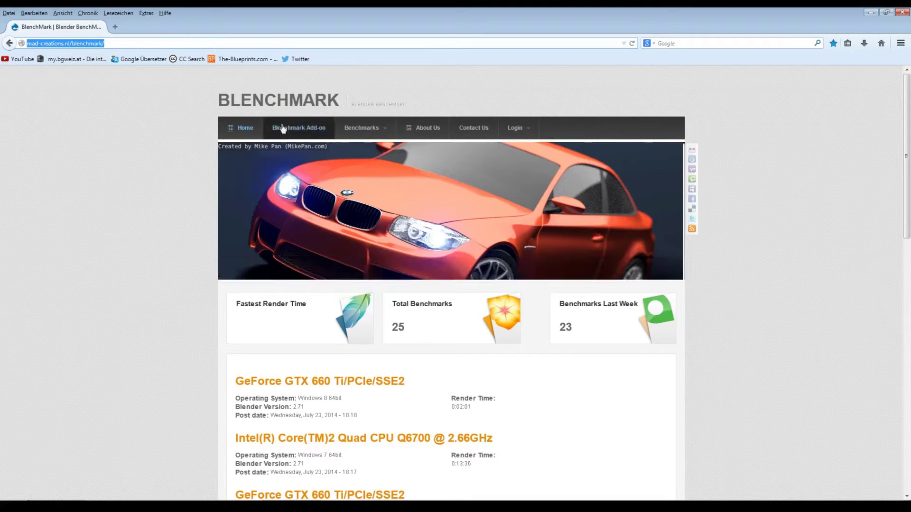
{"action": "scroll", "coordinate": [464, 195], "scroll_direction": "down", "scroll_amount": 8}
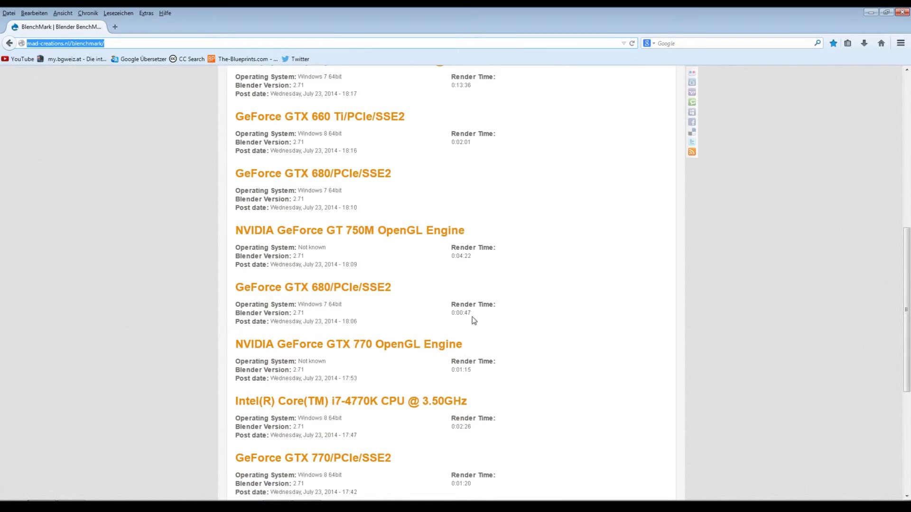
{"action": "scroll", "coordinate": [441, 317], "scroll_direction": "up", "scroll_amount": 5}
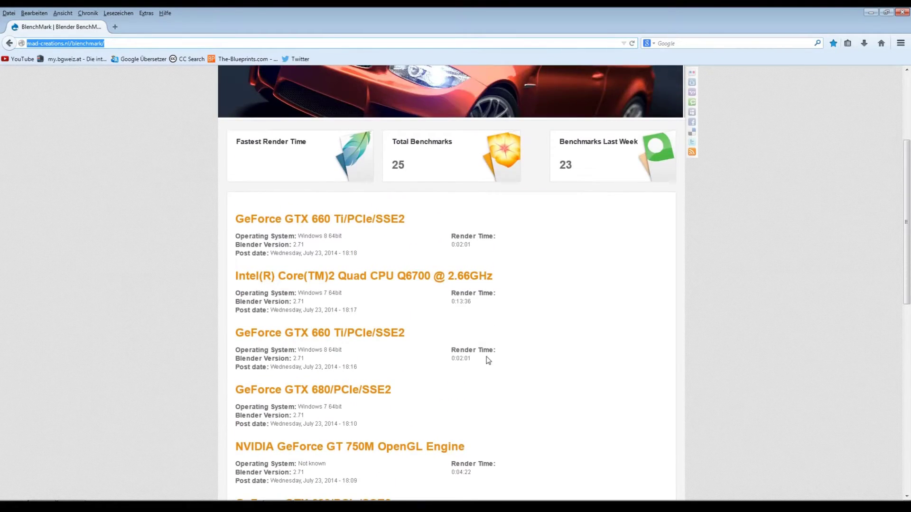
{"action": "scroll", "coordinate": [488, 360], "scroll_direction": "up", "scroll_amount": 3}
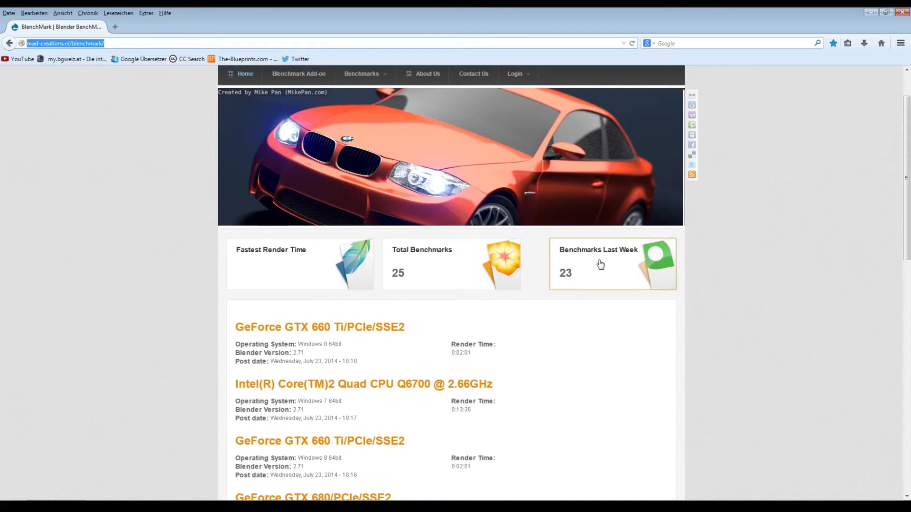
{"action": "scroll", "coordinate": [455, 258], "scroll_direction": "up", "scroll_amount": 2}
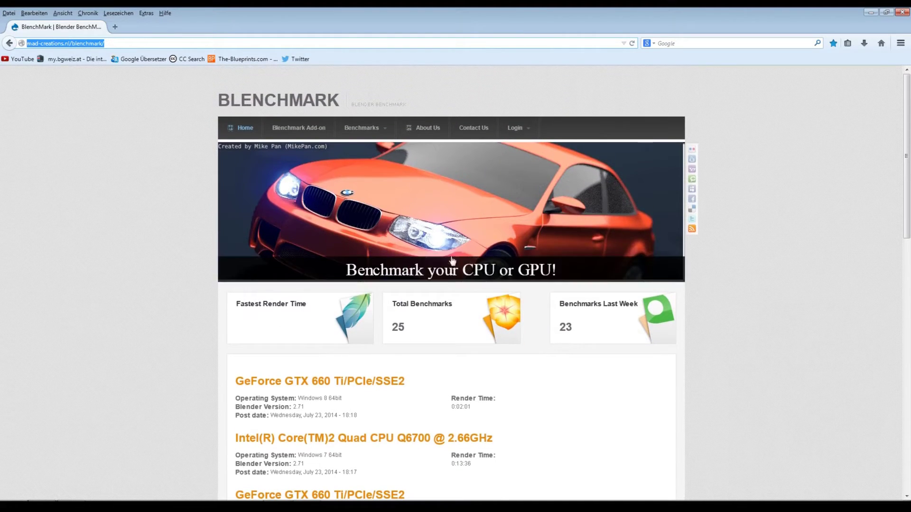
Open the Benchmark Add-on article and scroll down to its download and ten steps.
{"action": "mouse_move", "coordinate": [358, 136]}
{"action": "left_click", "coordinate": [303, 130]}
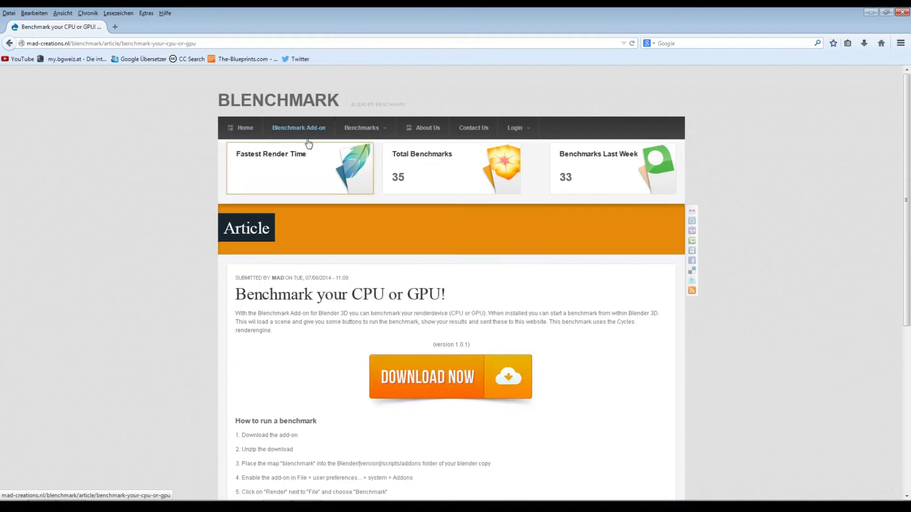
{"action": "scroll", "coordinate": [411, 240], "scroll_direction": "down", "scroll_amount": 2}
{"action": "scroll", "coordinate": [411, 240], "scroll_direction": "down", "scroll_amount": 1}
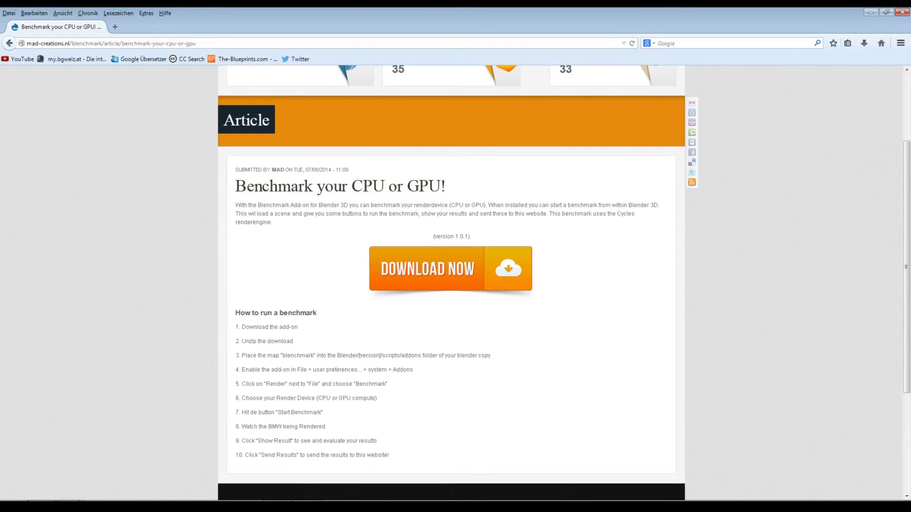
In Explorer, go to C:\Programme\Blender Foundation\Blender\2.71\scripts\addons and select the blenchmark folder.
{"action": "key", "text": "super+e"}
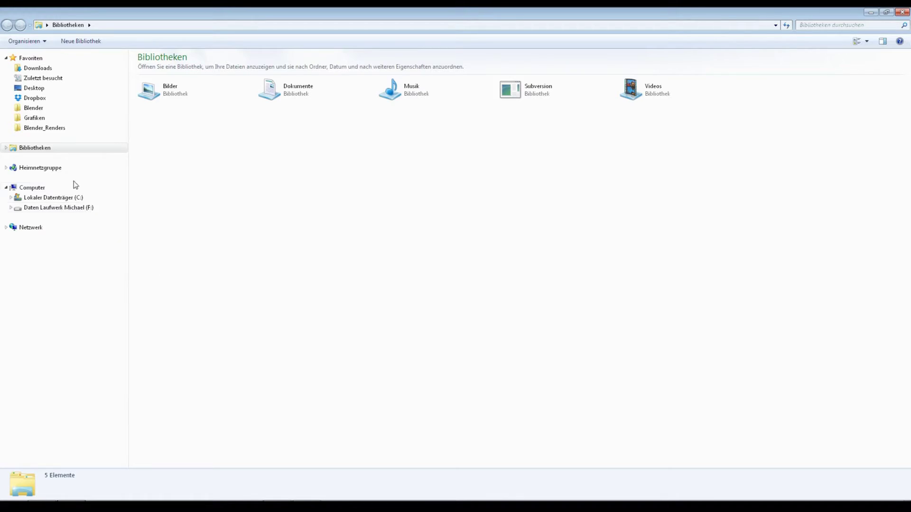
{"action": "left_click", "coordinate": [74, 198]}
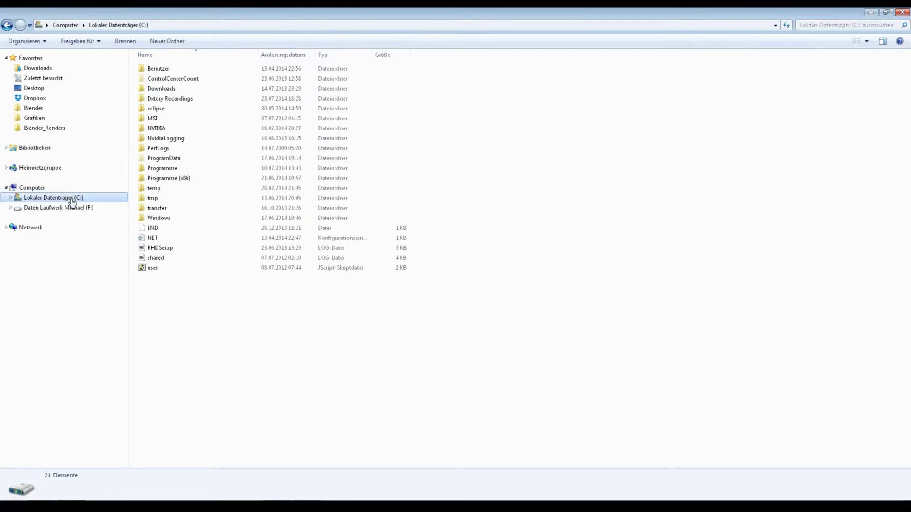
{"action": "double_click", "coordinate": [184, 168]}
{"action": "double_click", "coordinate": [191, 69]}
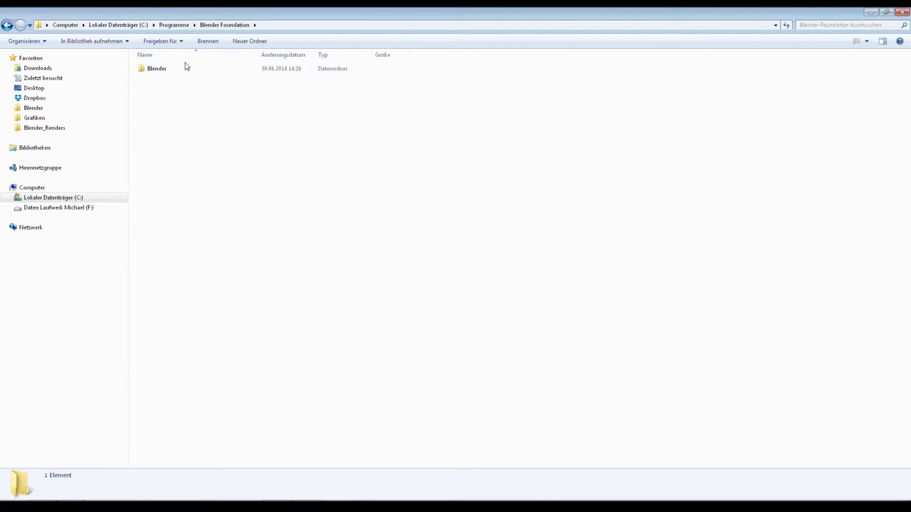
{"action": "double_click", "coordinate": [182, 69]}
{"action": "double_click", "coordinate": [176, 71]}
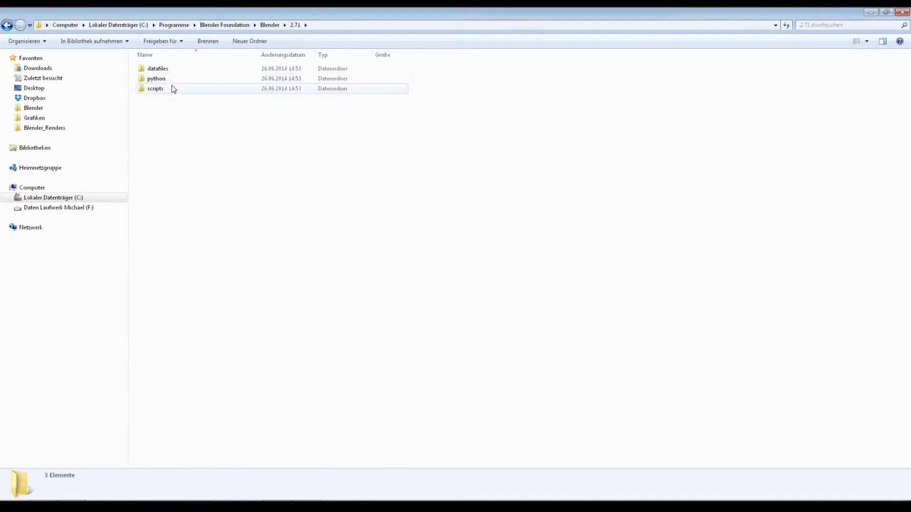
{"action": "double_click", "coordinate": [174, 89]}
{"action": "double_click", "coordinate": [171, 69]}
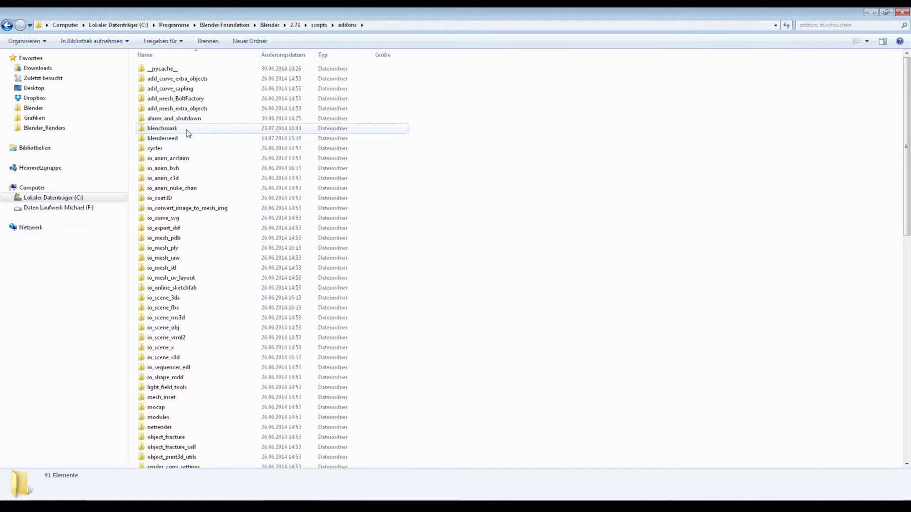
{"action": "left_click", "coordinate": [161, 129]}
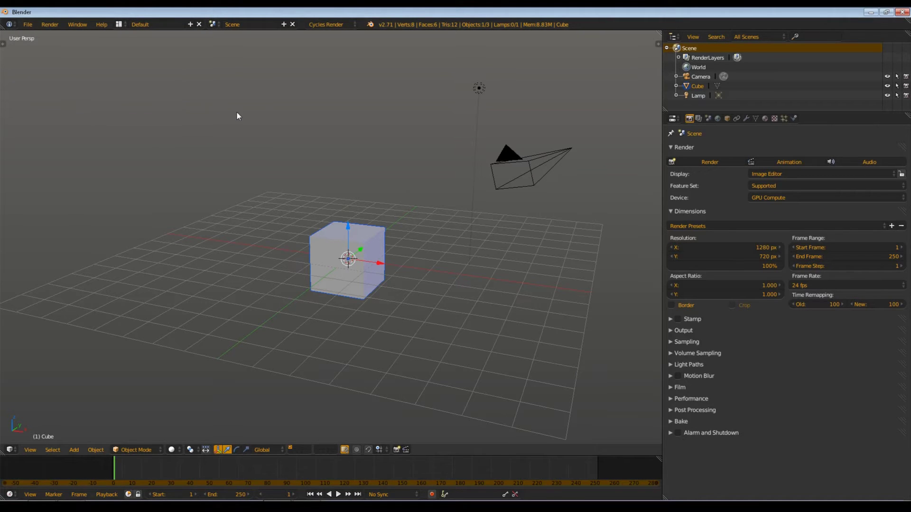
Open User Preferences on the Addons list with Ctrl+Alt+U, centre it, and focus its search field.
{"action": "key", "text": "ctrl+alt+u"}
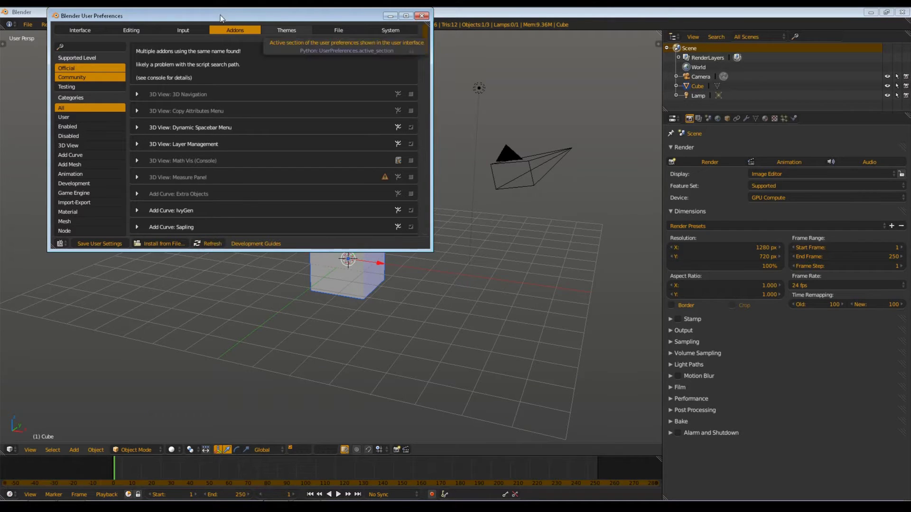
{"action": "left_click_drag", "start_coordinate": [227, 21], "coordinate": [332, 109]}
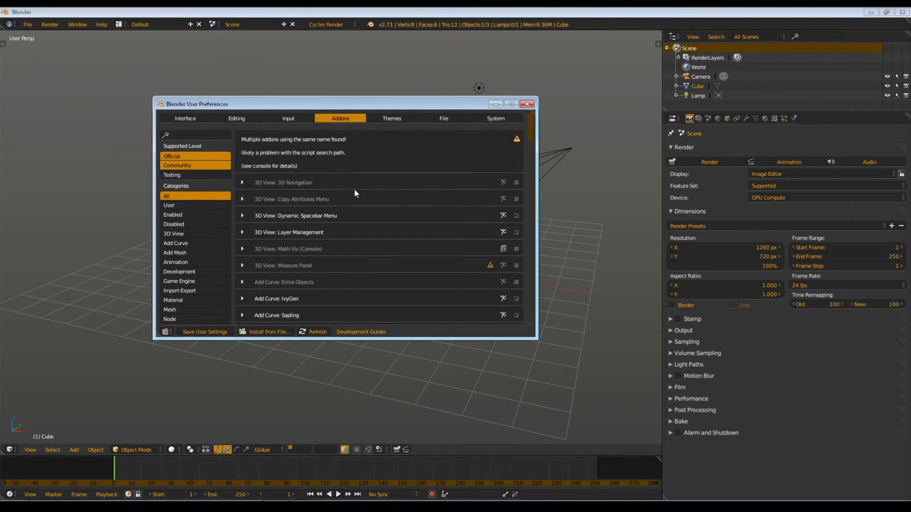
{"action": "left_click", "coordinate": [195, 136]}
{"action": "left_click", "coordinate": [243, 397]}
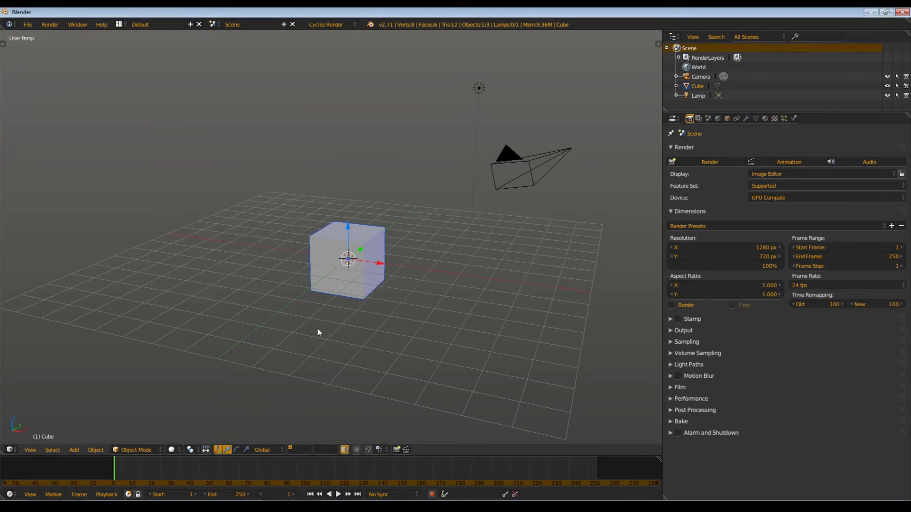
Switch from Explorer back to Blender's add-on preferences and then the main Blender window.
{"action": "key", "text": "alt+Tab"}
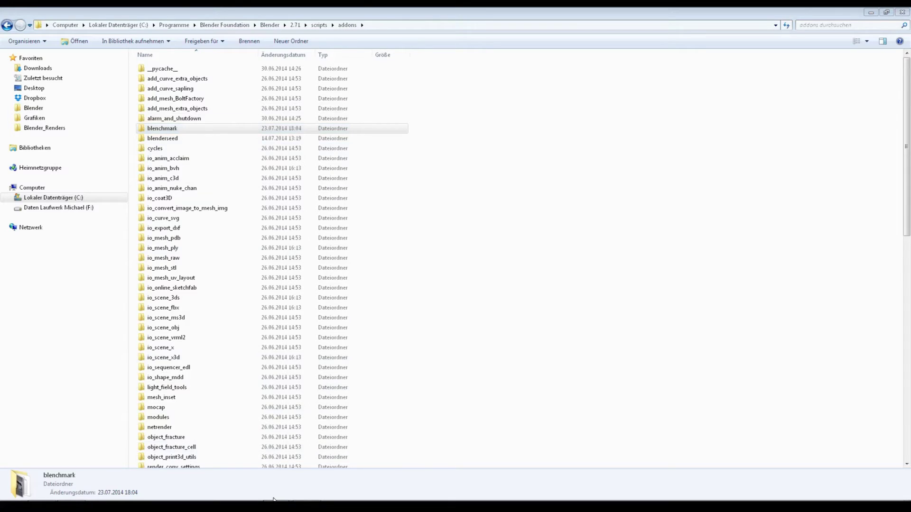
{"action": "key", "text": "alt+Tab"}
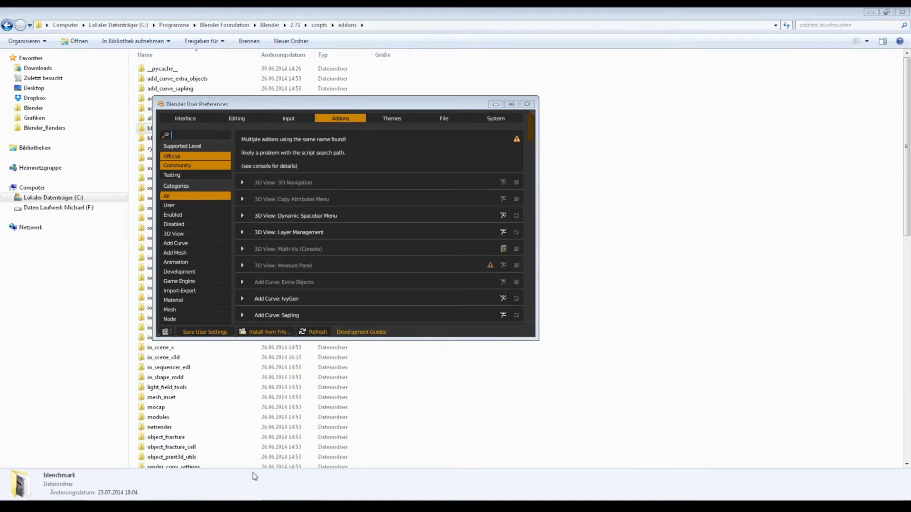
{"action": "key", "text": "alt+Tab"}
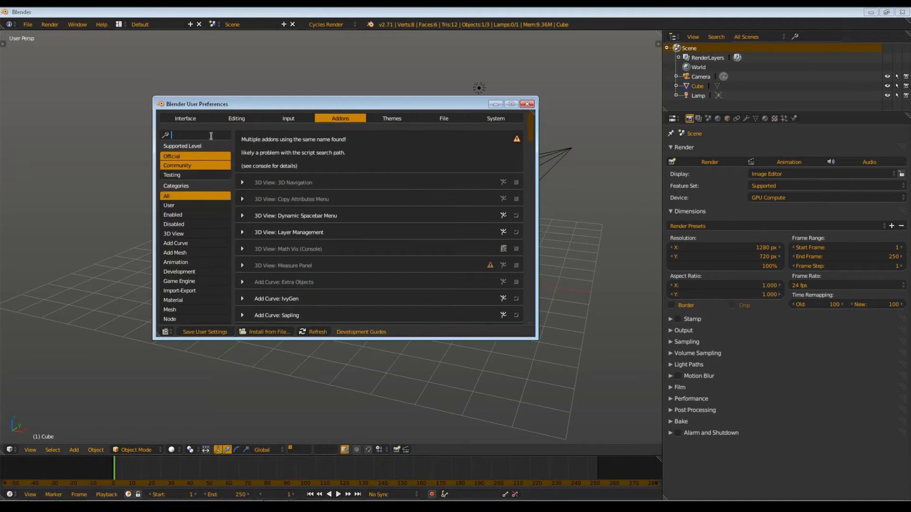
Search the add-ons for 'blen' and leave System: BlenchMark ticked as enabled.
{"action": "type", "text": "blen"}
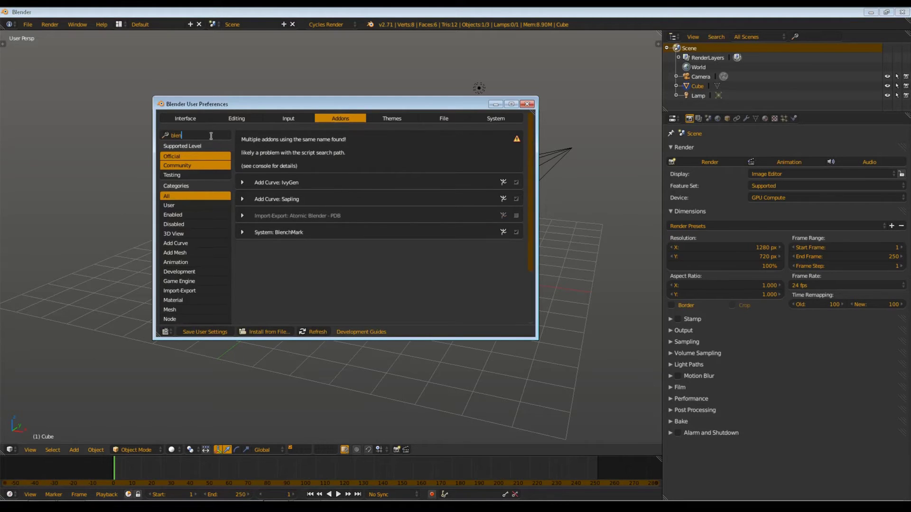
{"action": "left_click", "coordinate": [516, 232]}
{"action": "left_click", "coordinate": [516, 232]}
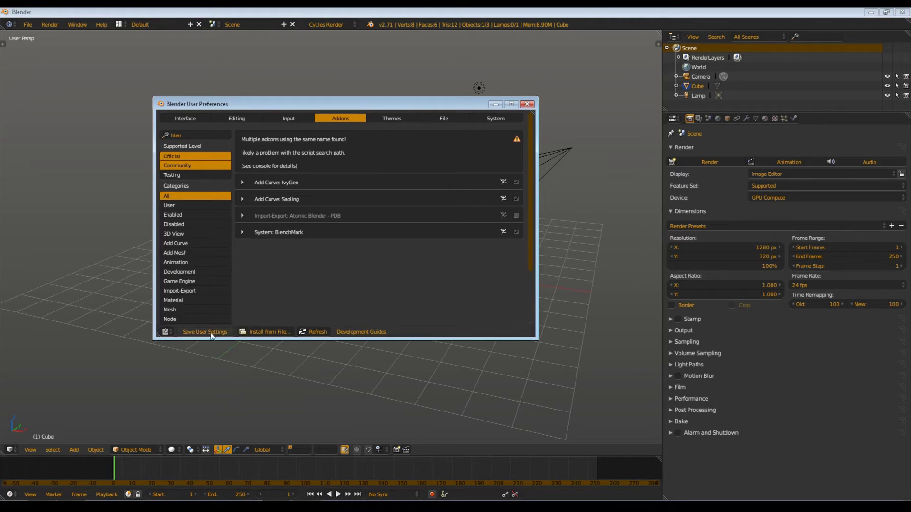
{"action": "left_click", "coordinate": [47, 174]}
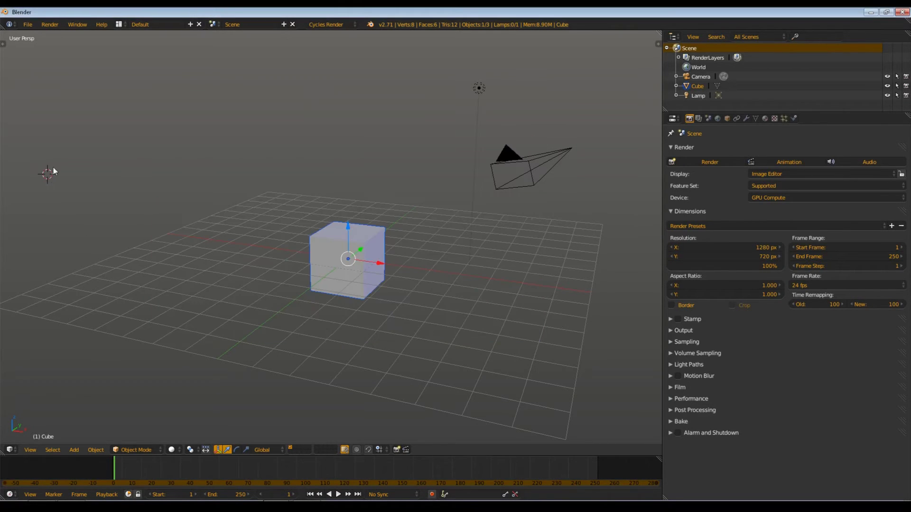
Run Render > BenchMark and confirm 'Run BenchMark now!' to load BlenchMarkScene.blend.
{"action": "left_click", "coordinate": [52, 25]}
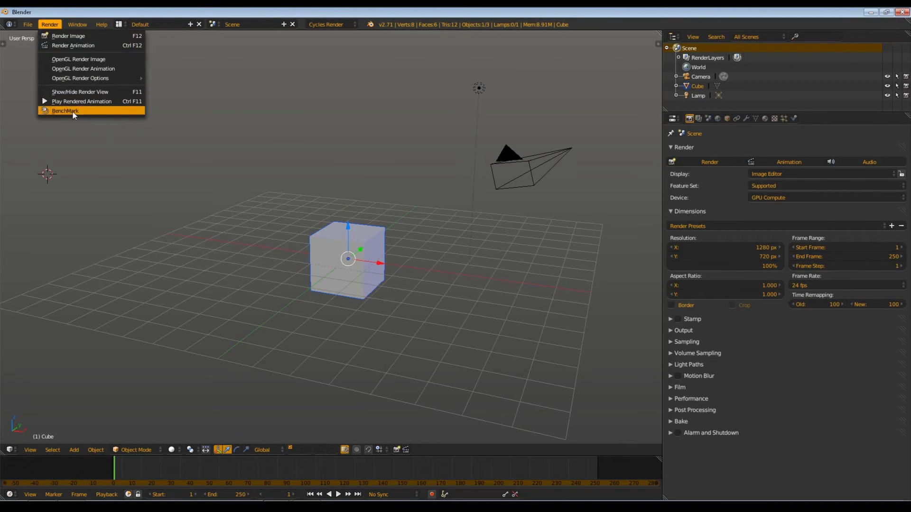
{"action": "left_click", "coordinate": [49, 24]}
{"action": "left_click", "coordinate": [50, 24]}
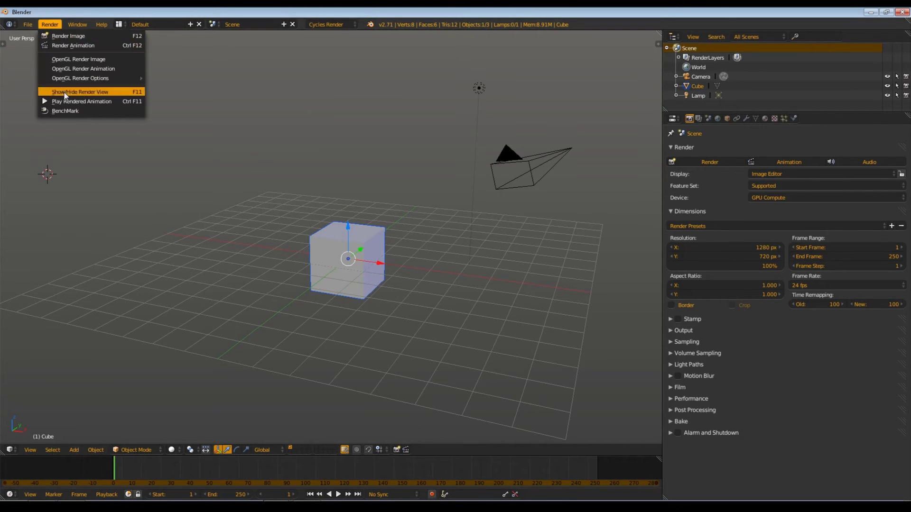
{"action": "left_click", "coordinate": [122, 112]}
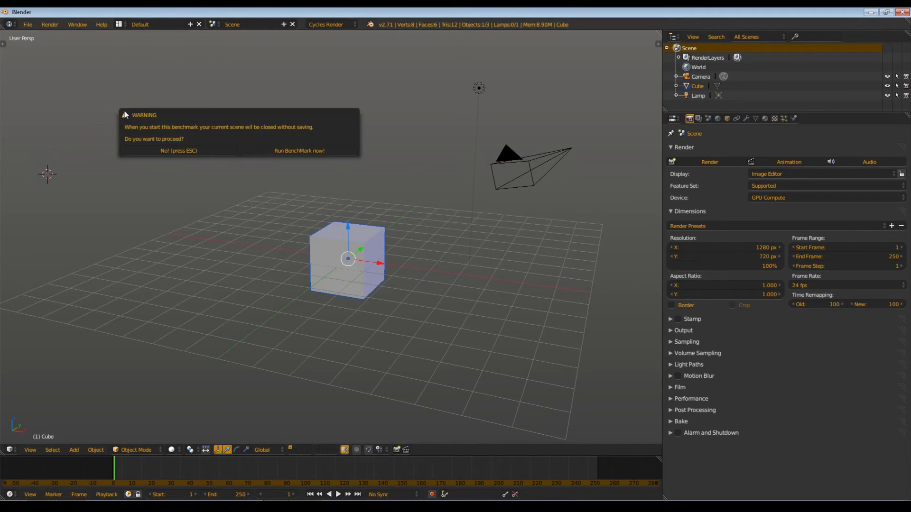
{"action": "left_click", "coordinate": [290, 151]}
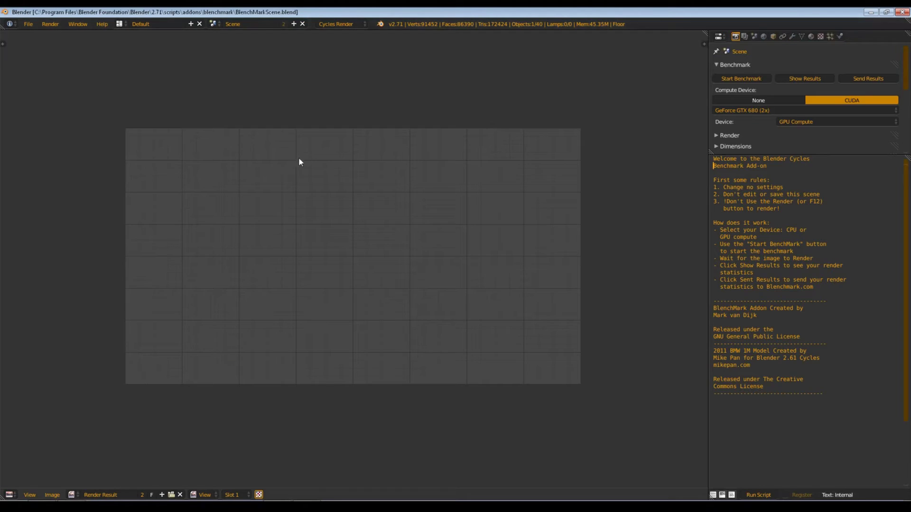
Keep GPU Compute as the render device and choose CUDA GeForce GTX 680 (2x).
{"action": "left_click", "coordinate": [795, 120]}
{"action": "left_click", "coordinate": [758, 110]}
{"action": "left_click", "coordinate": [757, 109]}
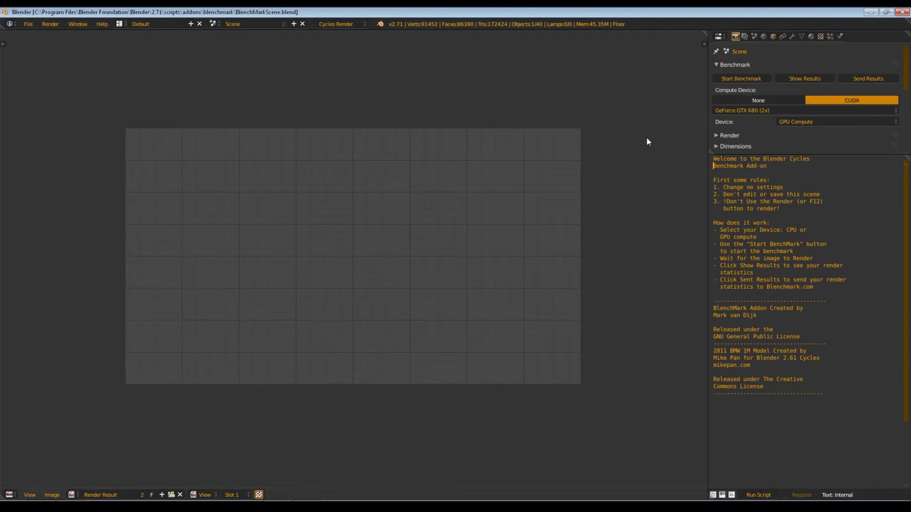
Start the benchmark and let the BMW scene render on GPU, finishing in 00:50.91.
{"action": "left_click", "coordinate": [742, 78]}
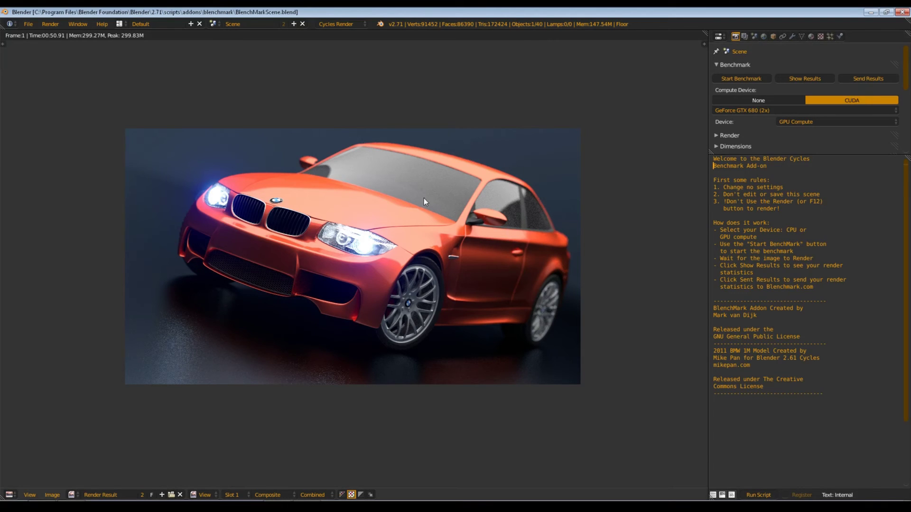
Switch to Firefox, open the BlenchMark Home page, and scroll through its 34 benchmark results.
{"action": "key", "text": "alt+Tab"}
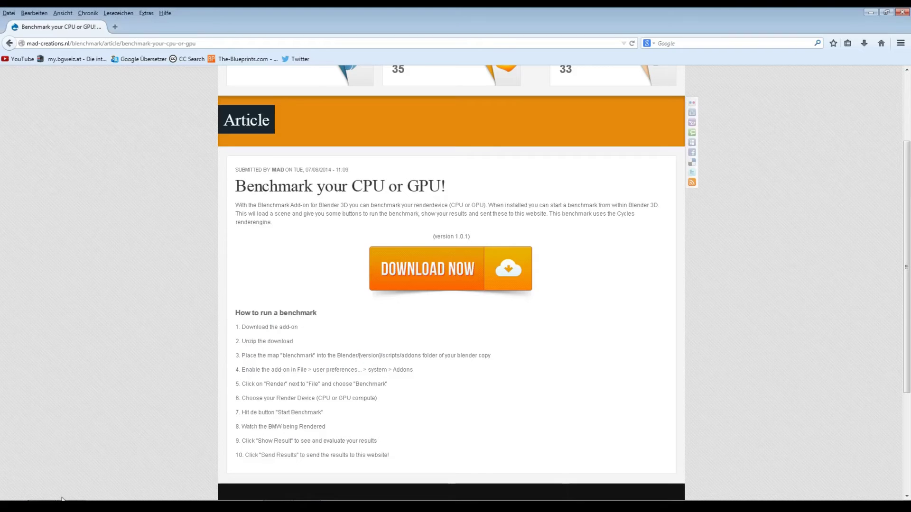
{"action": "scroll", "coordinate": [287, 178], "scroll_direction": "up", "scroll_amount": 3}
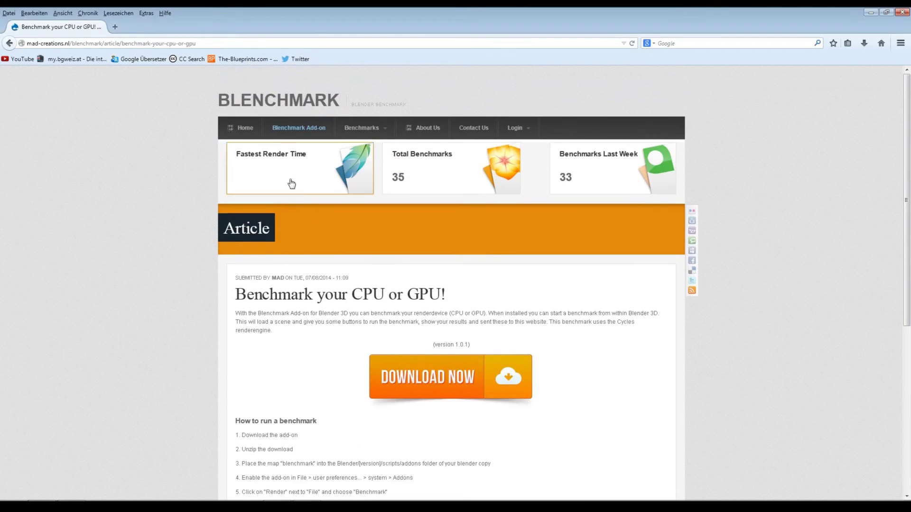
{"action": "left_click", "coordinate": [246, 128]}
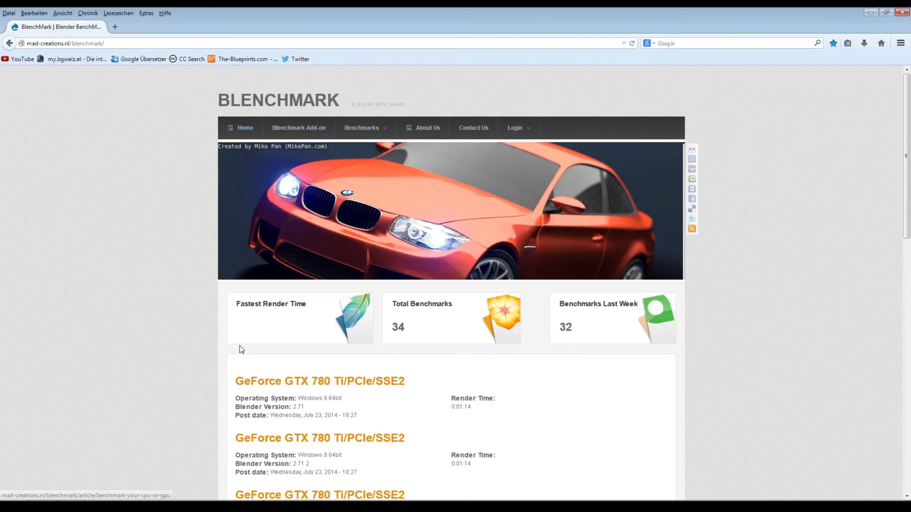
{"action": "scroll", "coordinate": [285, 332], "scroll_direction": "down", "scroll_amount": 3}
{"action": "scroll", "coordinate": [306, 313], "scroll_direction": "up", "scroll_amount": 2}
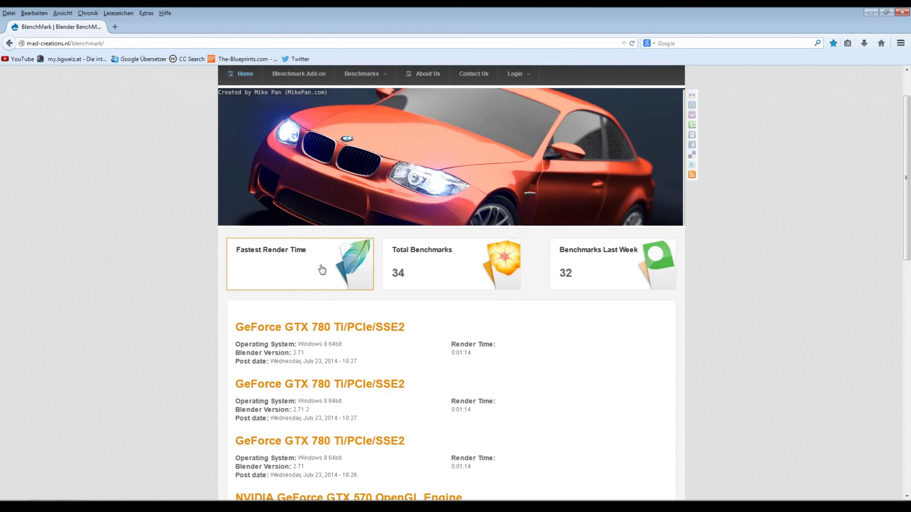
{"action": "scroll", "coordinate": [299, 280], "scroll_direction": "down", "scroll_amount": 3}
{"action": "scroll", "coordinate": [315, 214], "scroll_direction": "up", "scroll_amount": 1}
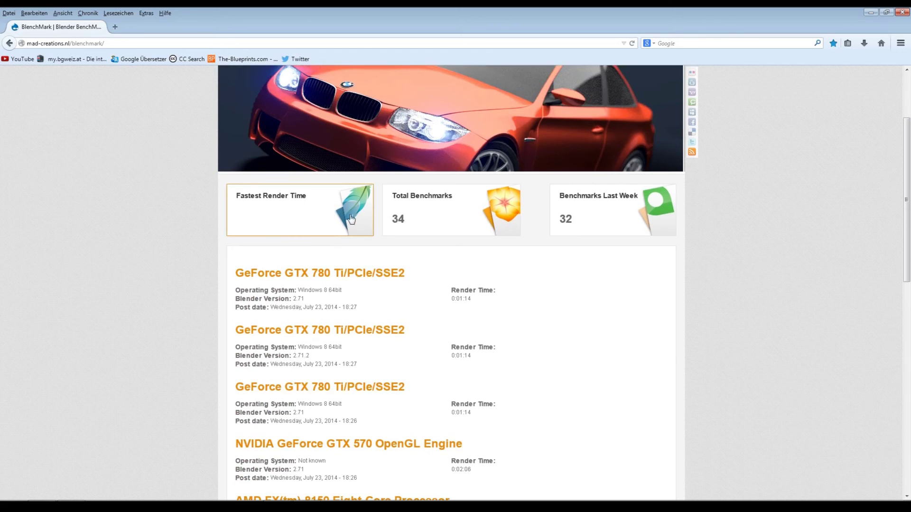
{"action": "scroll", "coordinate": [370, 264], "scroll_direction": "down", "scroll_amount": 6}
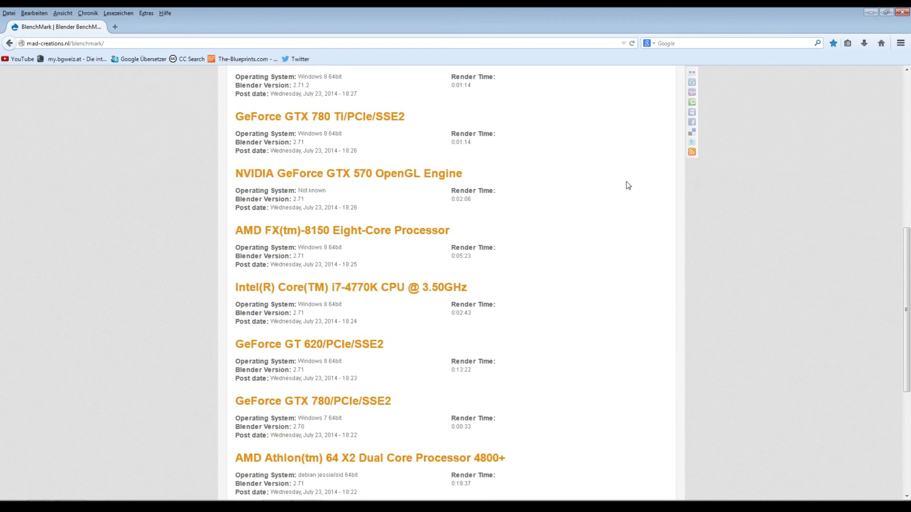
{"action": "scroll", "coordinate": [620, 185], "scroll_direction": "down", "scroll_amount": 3}
{"action": "scroll", "coordinate": [615, 181], "scroll_direction": "up", "scroll_amount": 11}
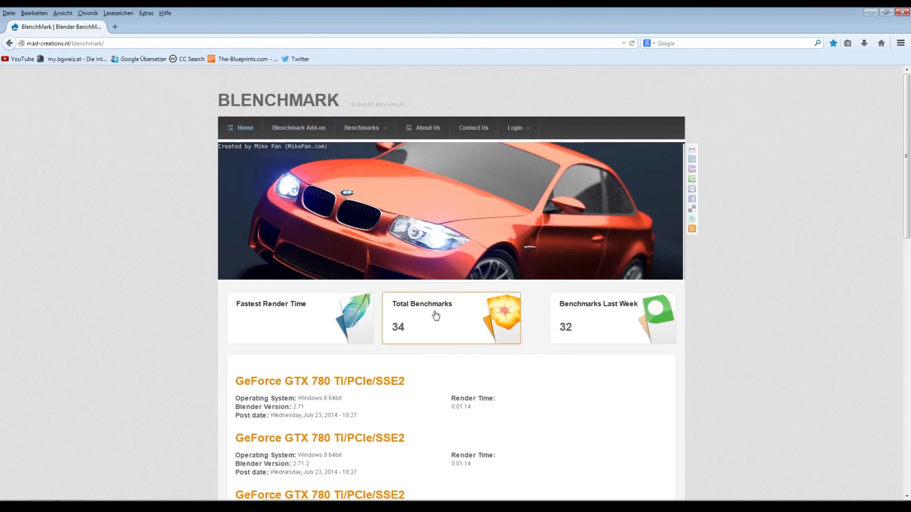